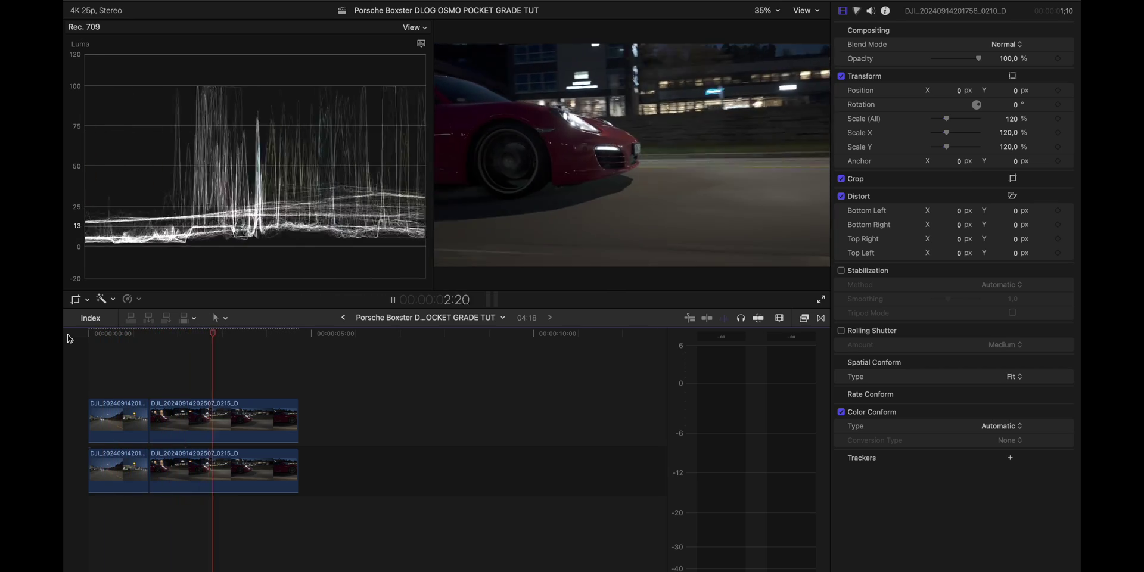
# Replay the opening of the edit several times to review the night car clips
pyautogui.click(93, 349)
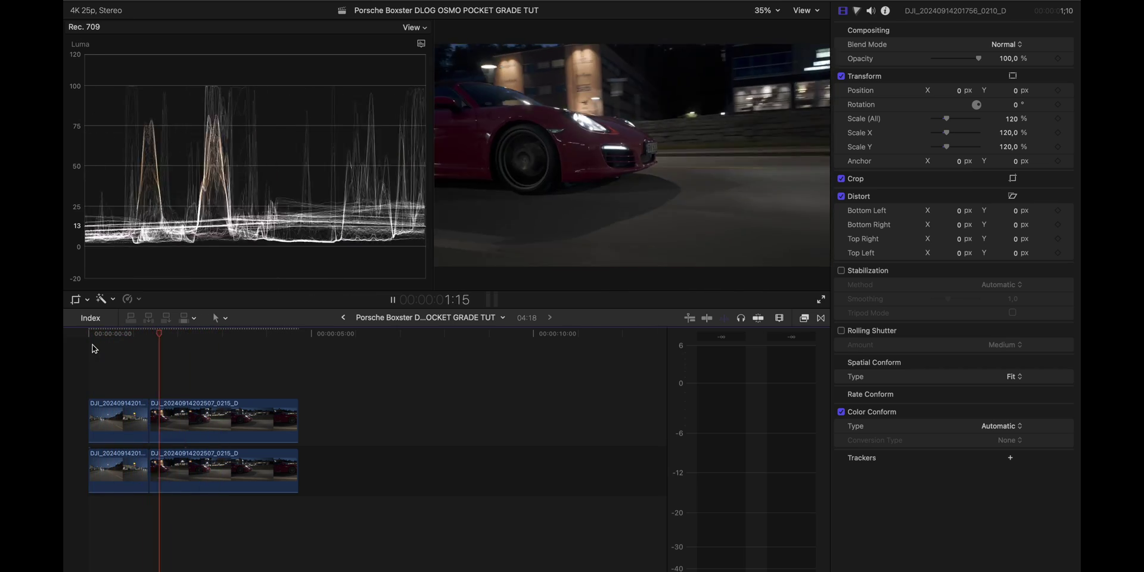
pyautogui.click(103, 351)
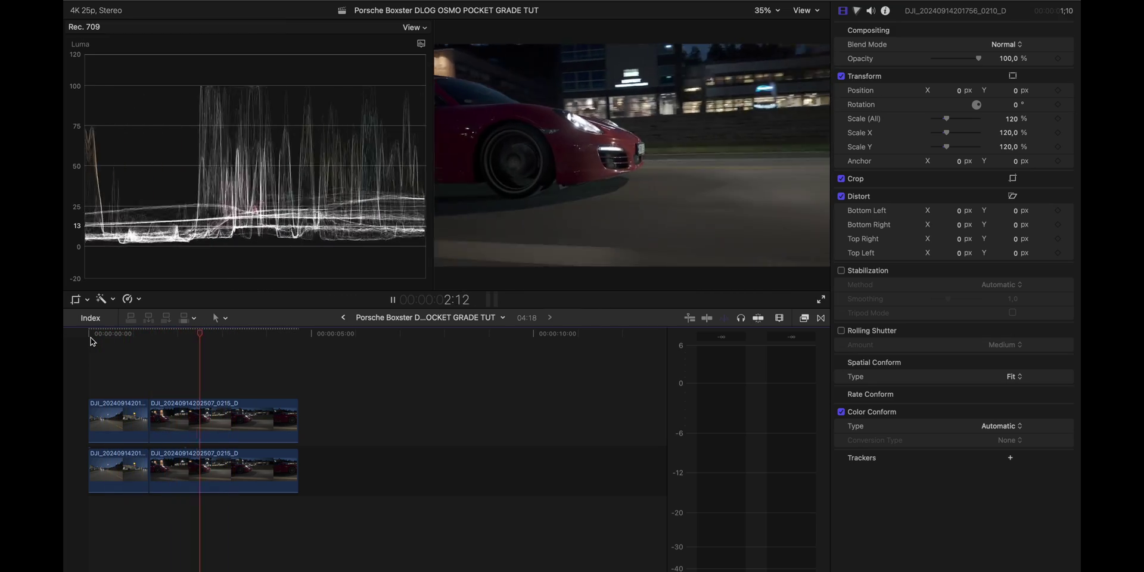
pyautogui.click(93, 341)
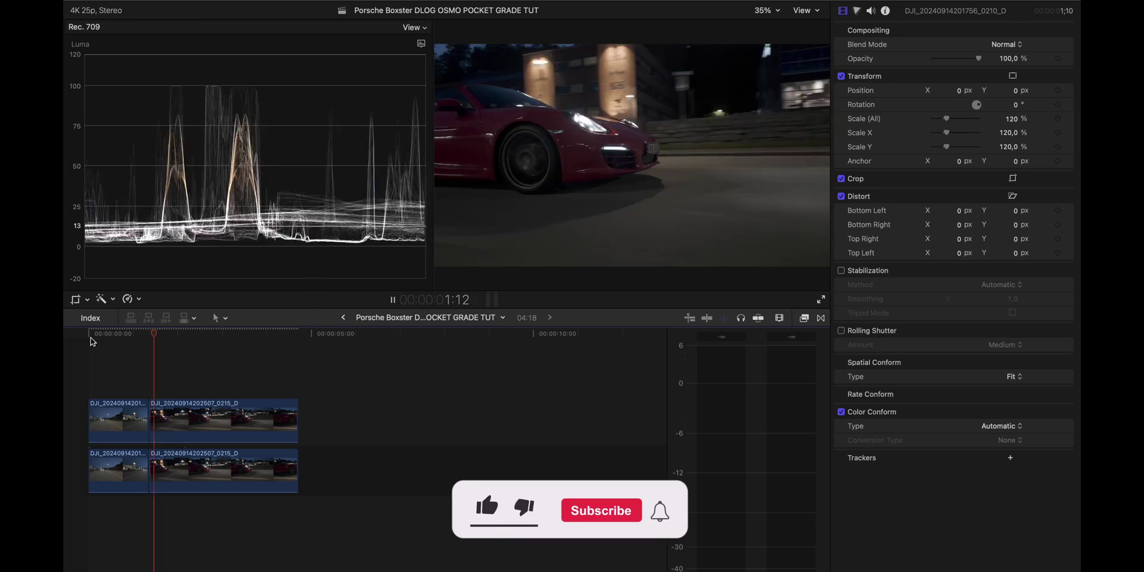
pyautogui.click(93, 341)
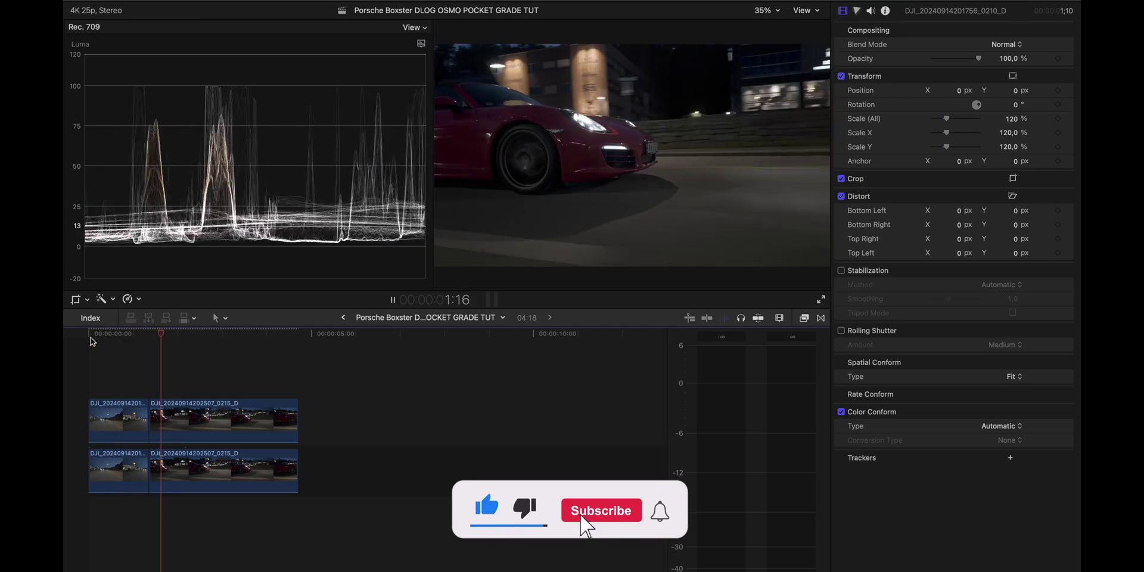
pyautogui.click(92, 341)
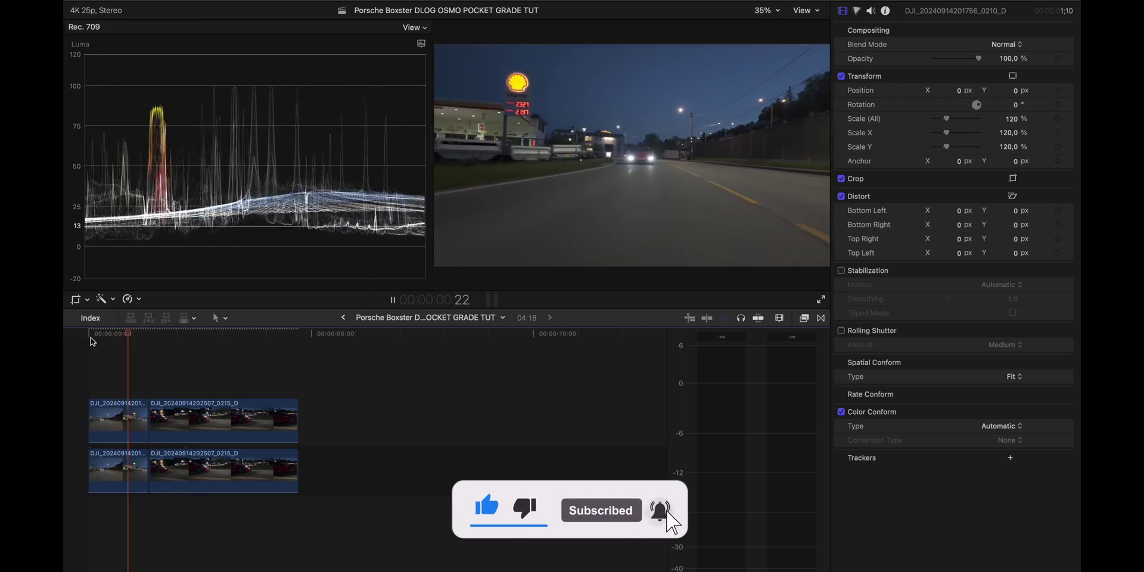
pyautogui.click(104, 359)
# Select the first lower clip and enable its STEP 1 Custom LUT for D-Log M to Rec.709
pyautogui.moveTo(97, 358); pyautogui.dragTo(158, 426)
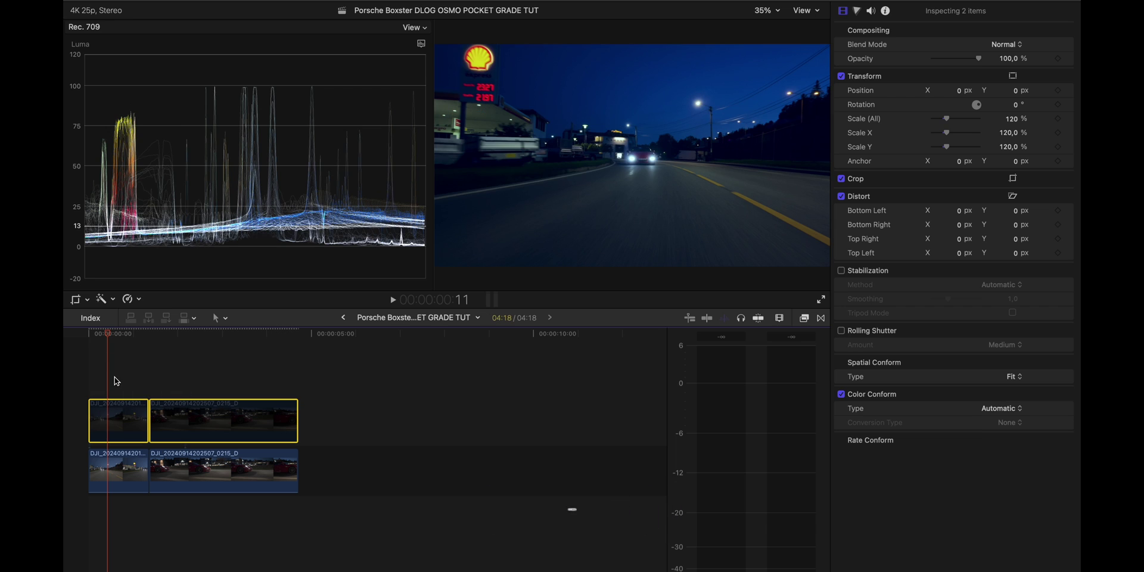
pyautogui.click(140, 336)
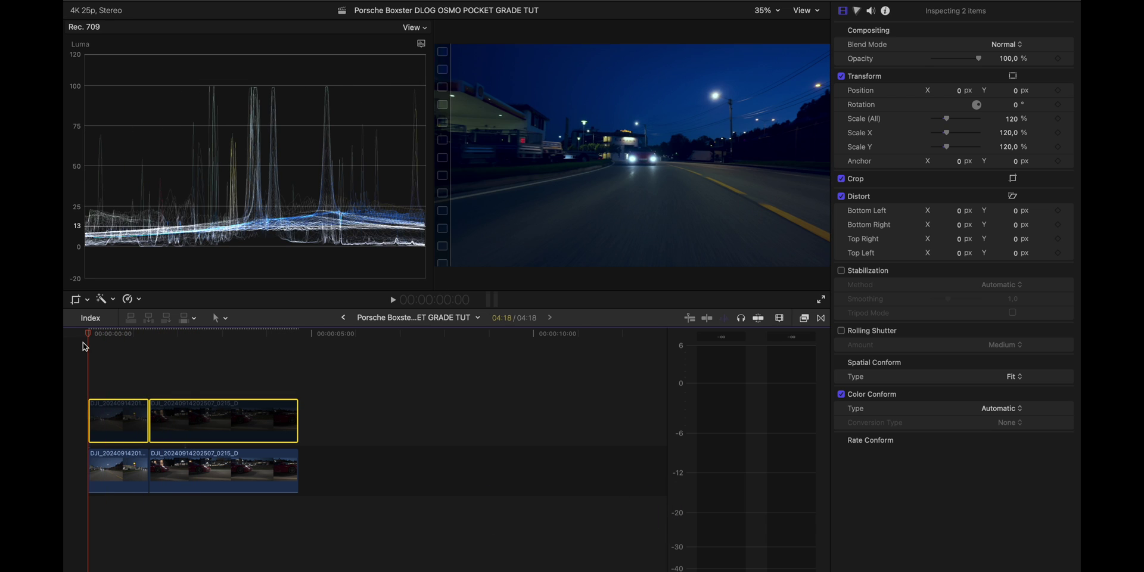
pyautogui.click(117, 471)
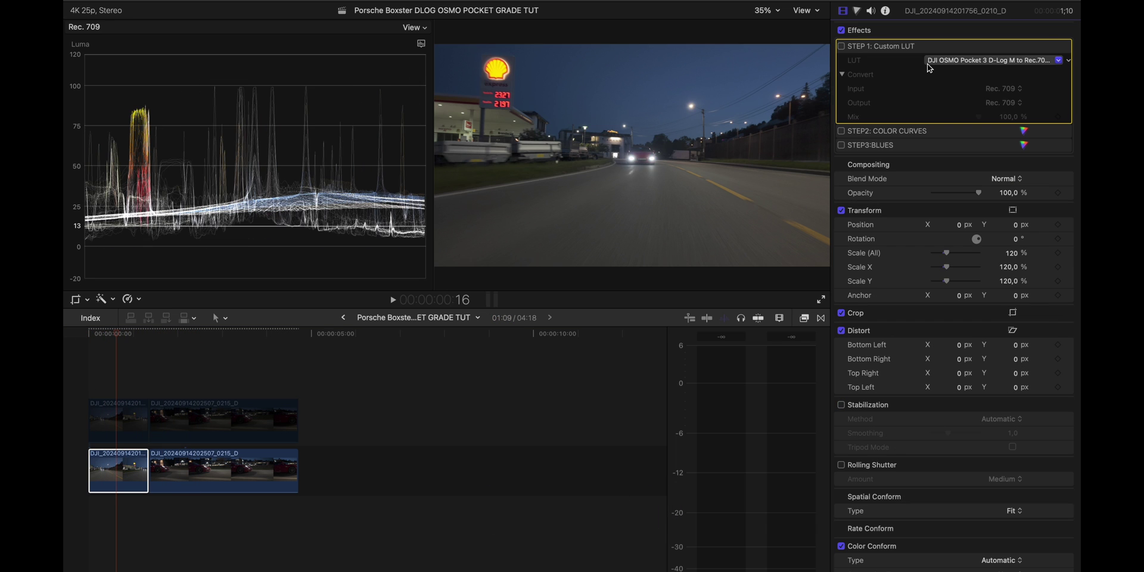
pyautogui.click(841, 47)
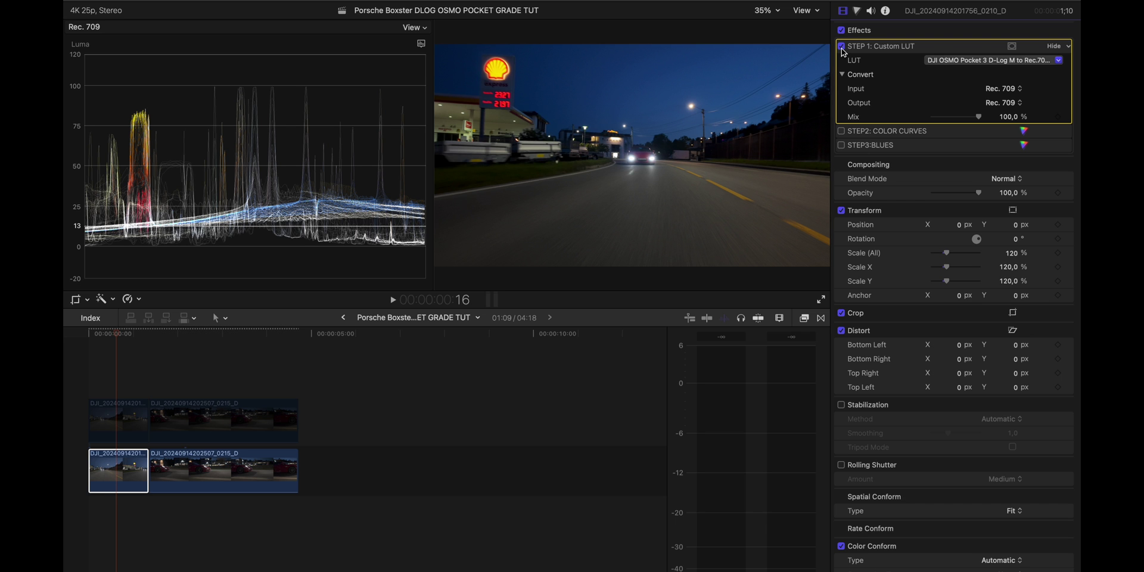
pyautogui.scroll(-5, 843, 52)
pyautogui.click(114, 372)
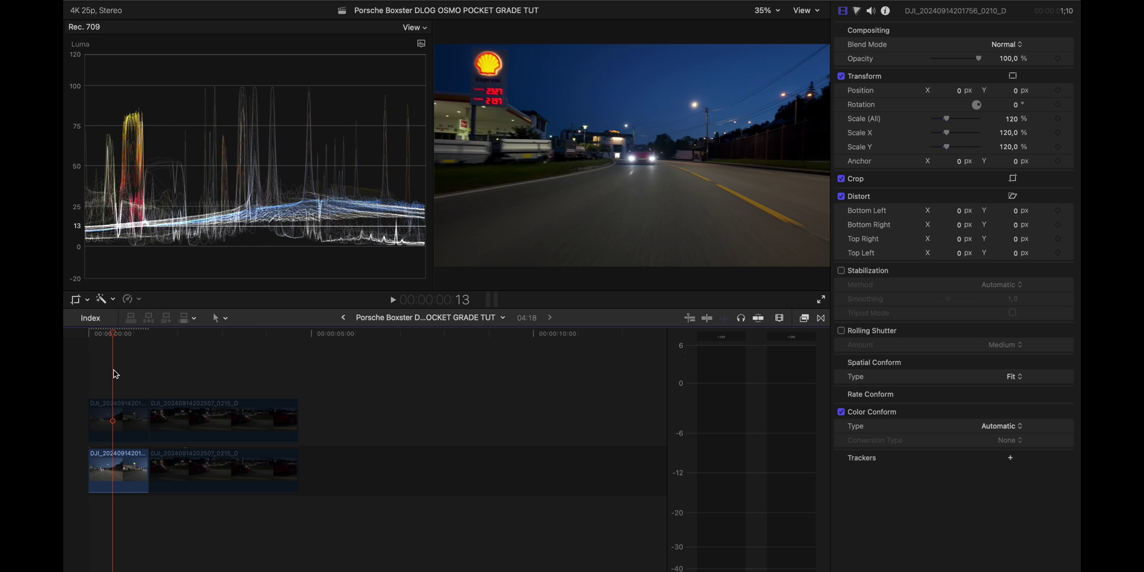
pyautogui.click(130, 485)
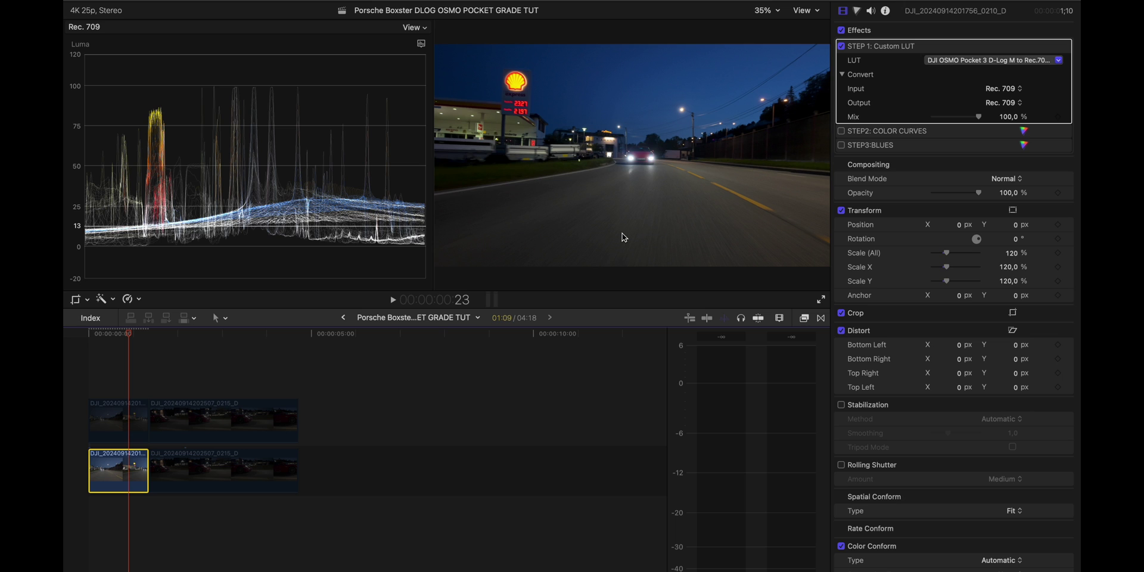
# Enable the first lower clip's STEP2: COLOR CURVES and toggle it to compare before and after
pyautogui.click(889, 133)
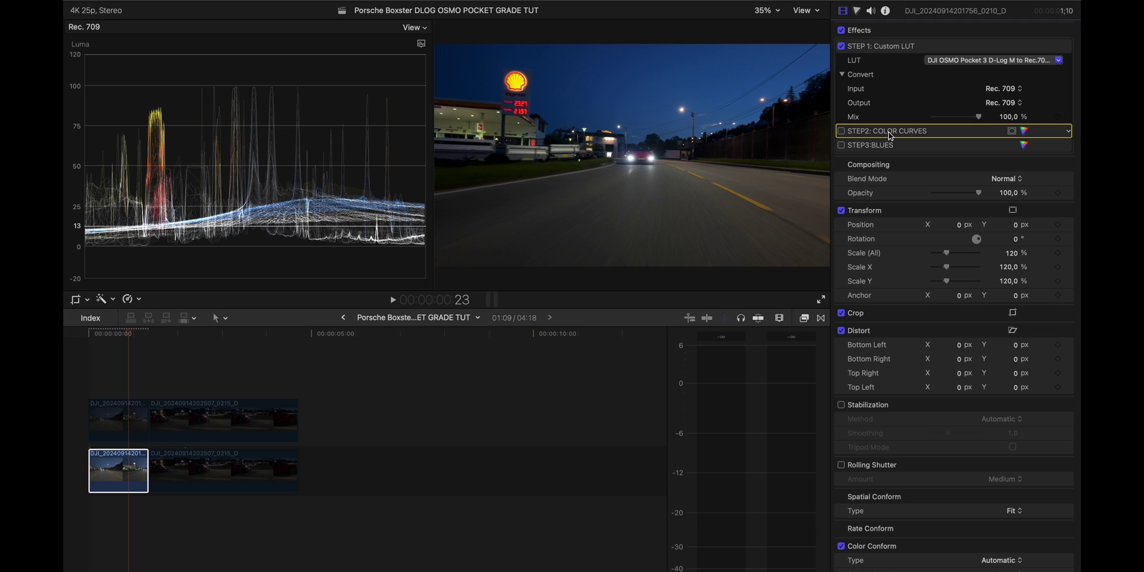
pyautogui.click(1024, 130)
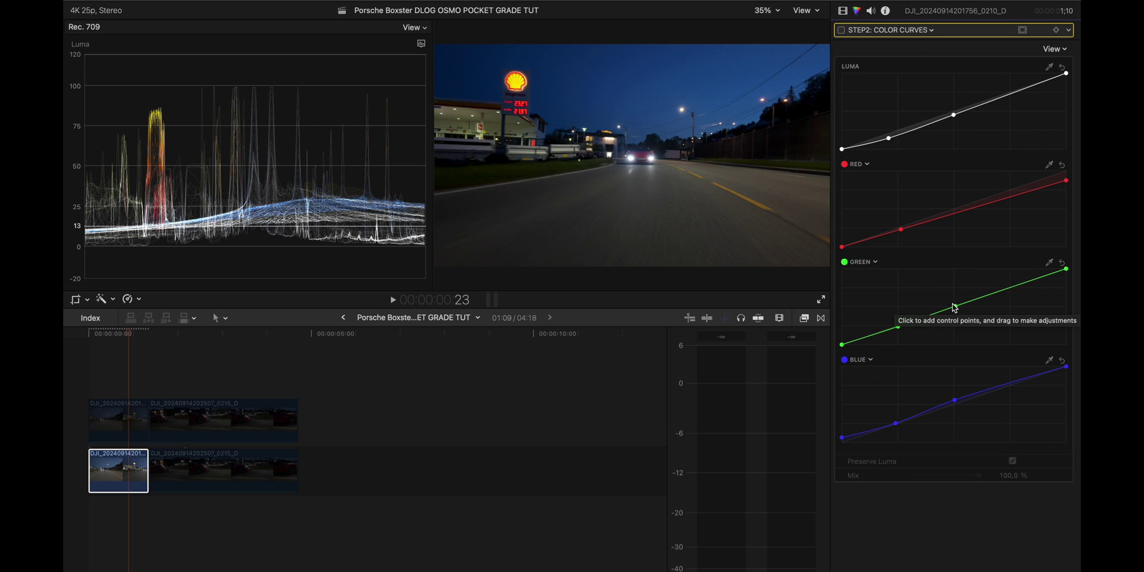
pyautogui.click(841, 30)
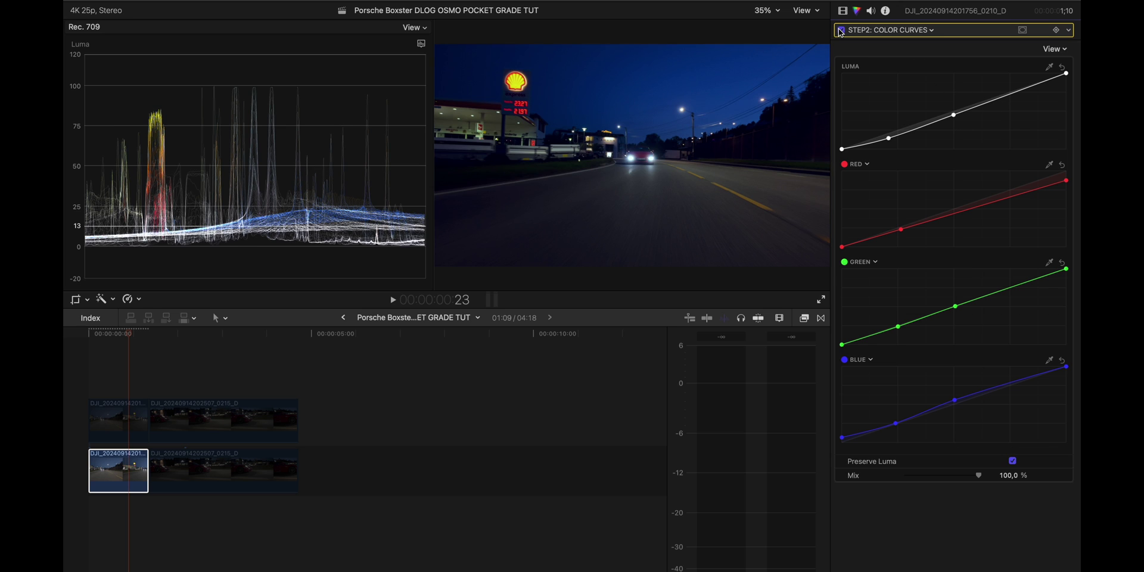
pyautogui.click(841, 31)
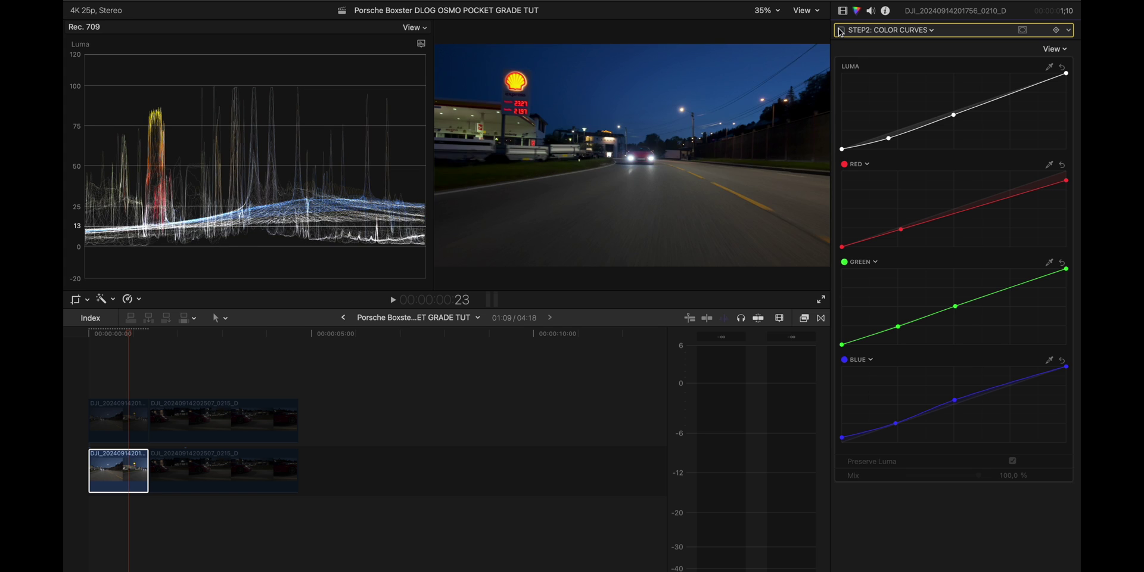
pyautogui.click(840, 30)
pyautogui.click(840, 31)
pyautogui.click(841, 31)
pyautogui.click(841, 30)
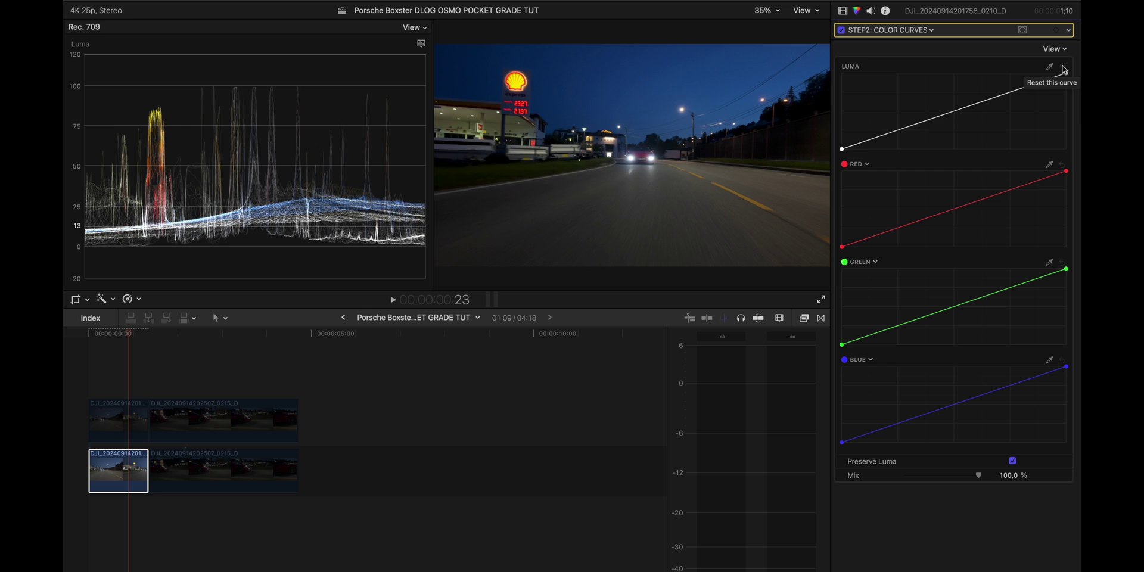
# Restore the two-point Luma curve and pull down the Red curve's highlights
pyautogui.press('super+z')
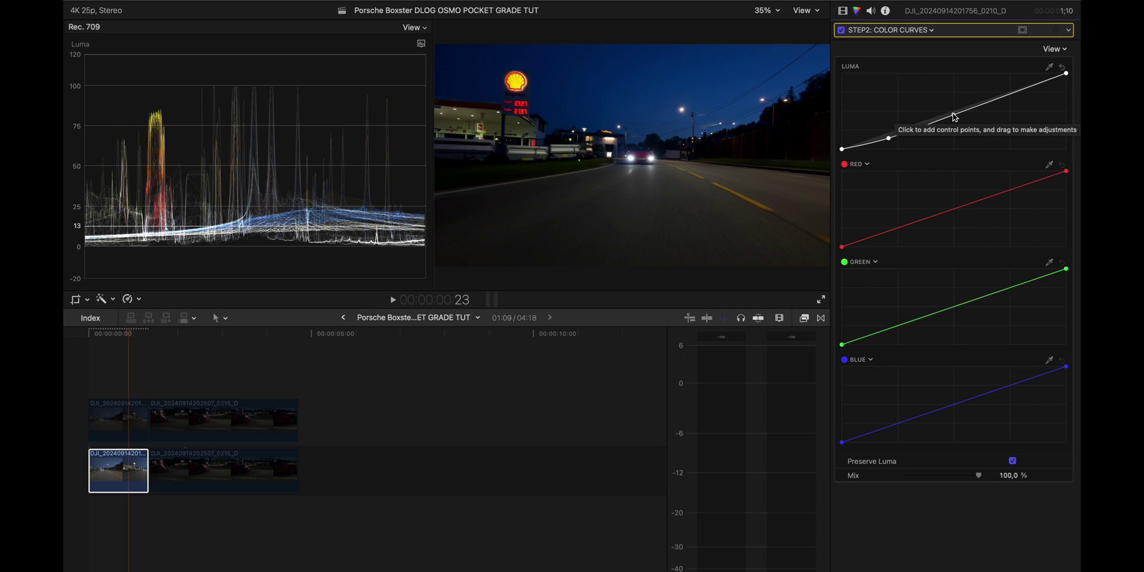
pyautogui.click(951, 115)
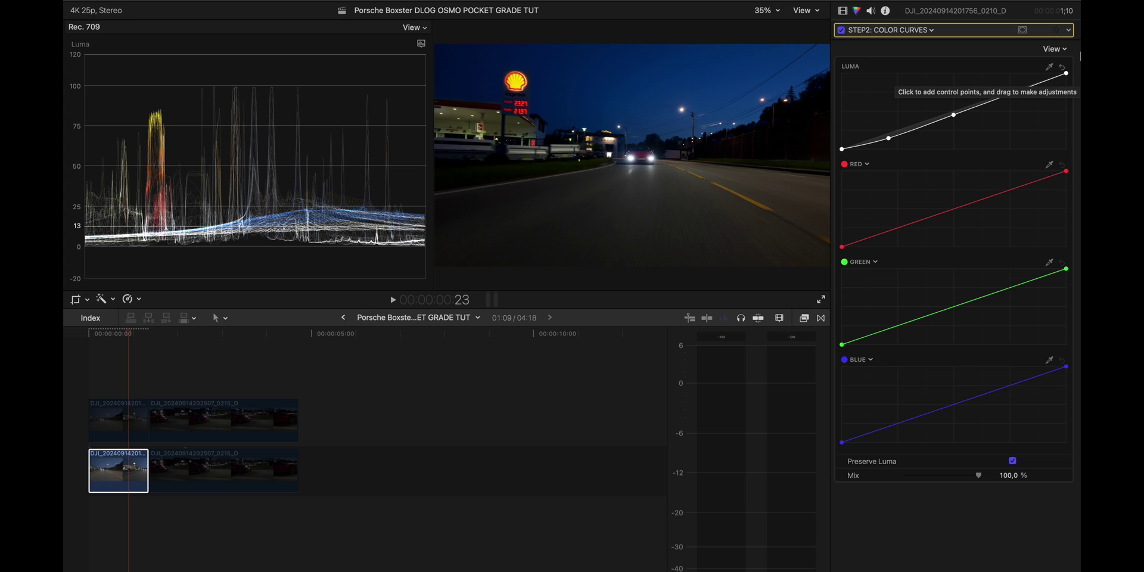
pyautogui.click(1061, 66)
pyautogui.press('super+z')
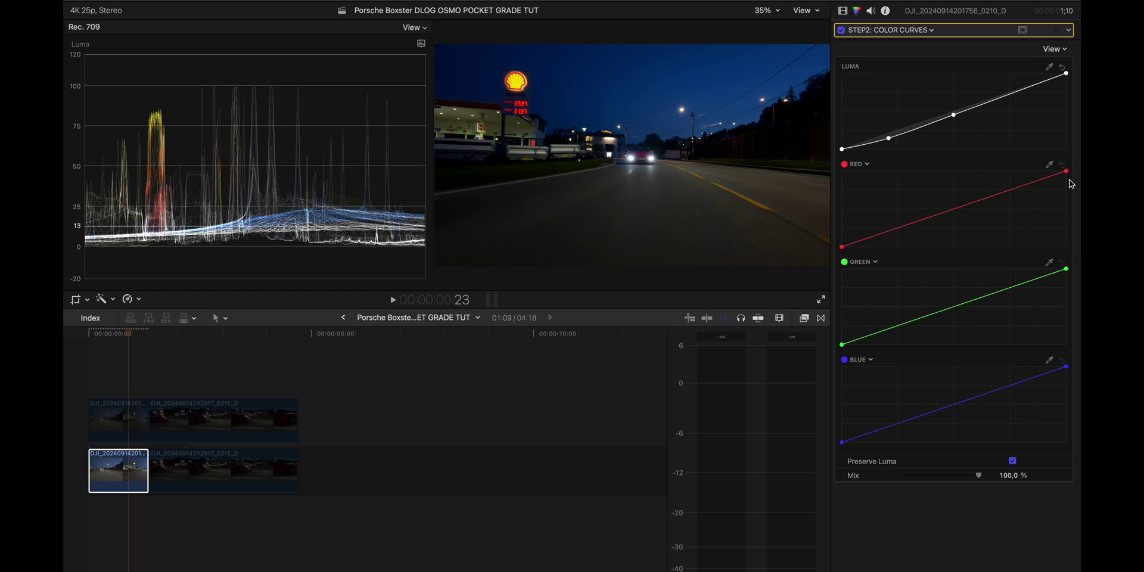
pyautogui.moveTo(1068, 179); pyautogui.dragTo(1069, 181)
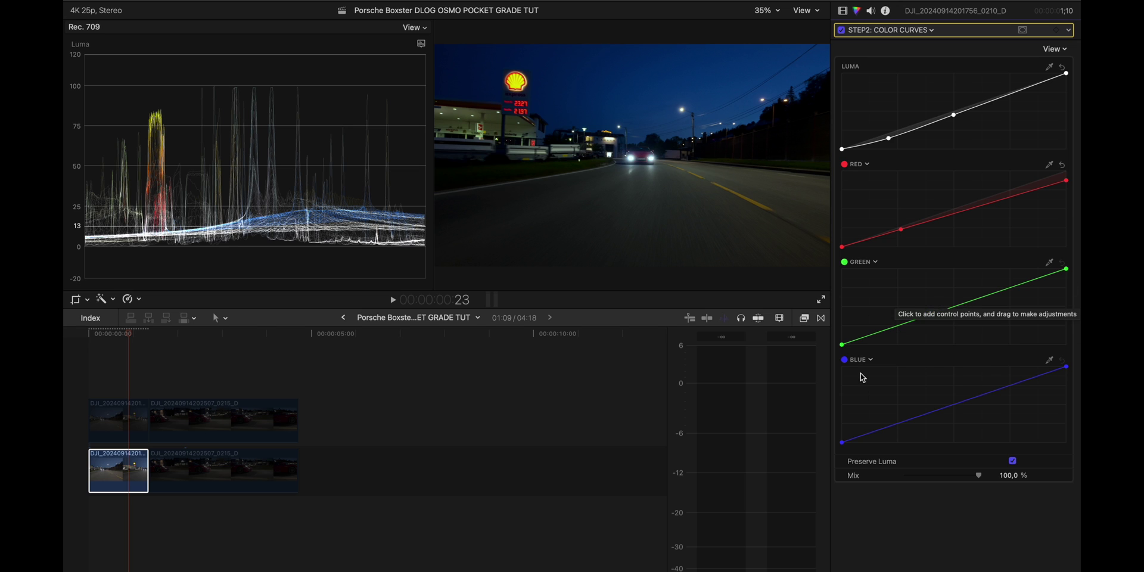
# Add two control points to the Green curve
pyautogui.click(897, 326)
pyautogui.click(955, 306)
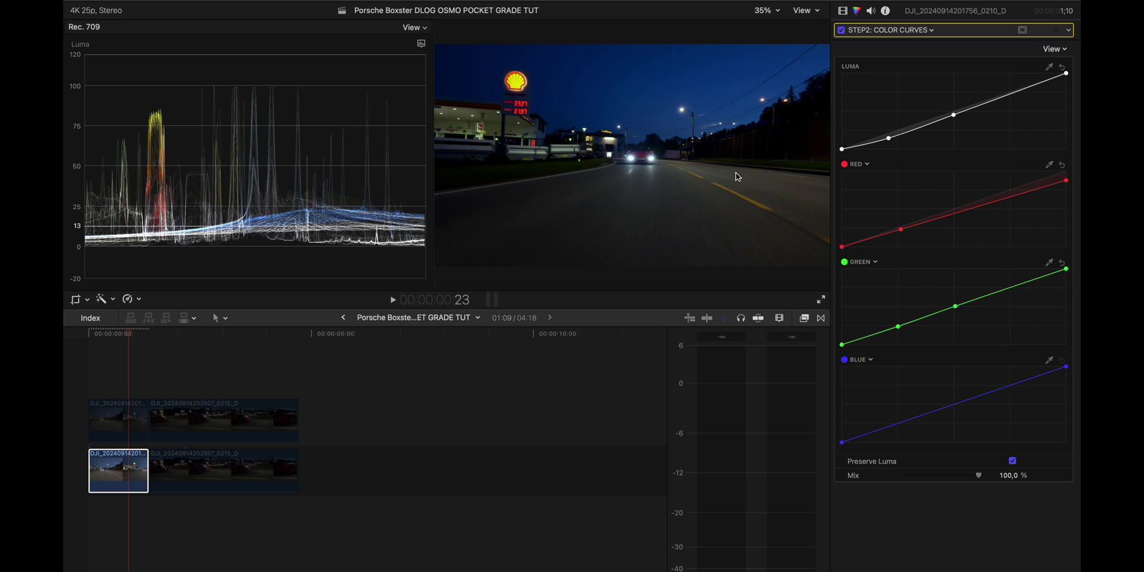
pyautogui.hotkey('ctrl', 'z')
pyautogui.hotkey('ctrl', 'z')
pyautogui.hotkey('ctrl', 'shift', 'z')
pyautogui.hotkey('ctrl', 'shift', 'z')
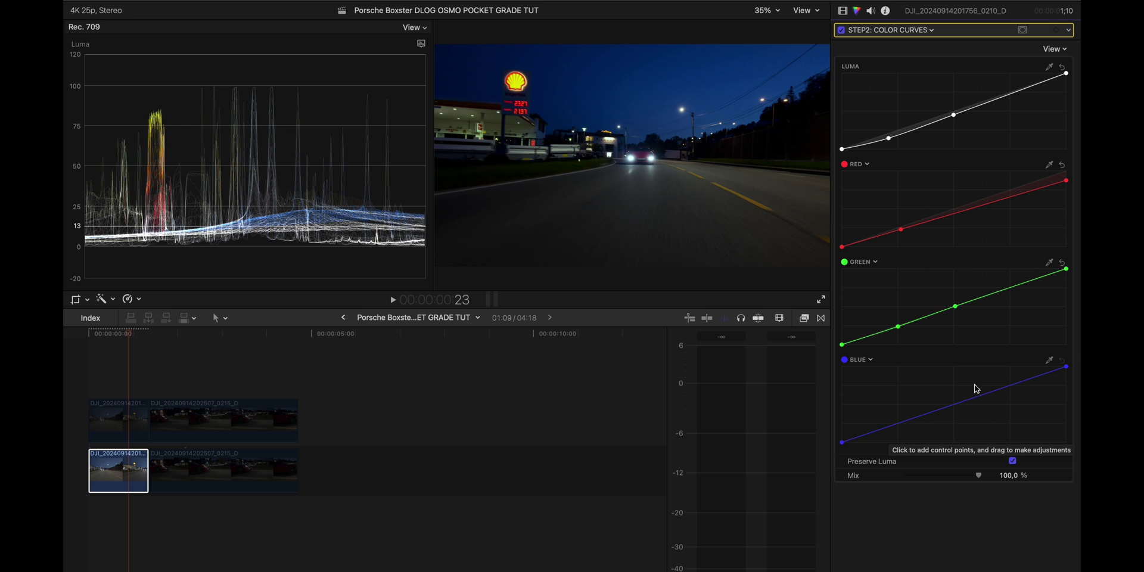
# Bend the Blue curve upward, compare using the curves Mix, and return to the clip's effects list
pyautogui.click(895, 423)
pyautogui.moveTo(954, 404); pyautogui.dragTo(954, 399)
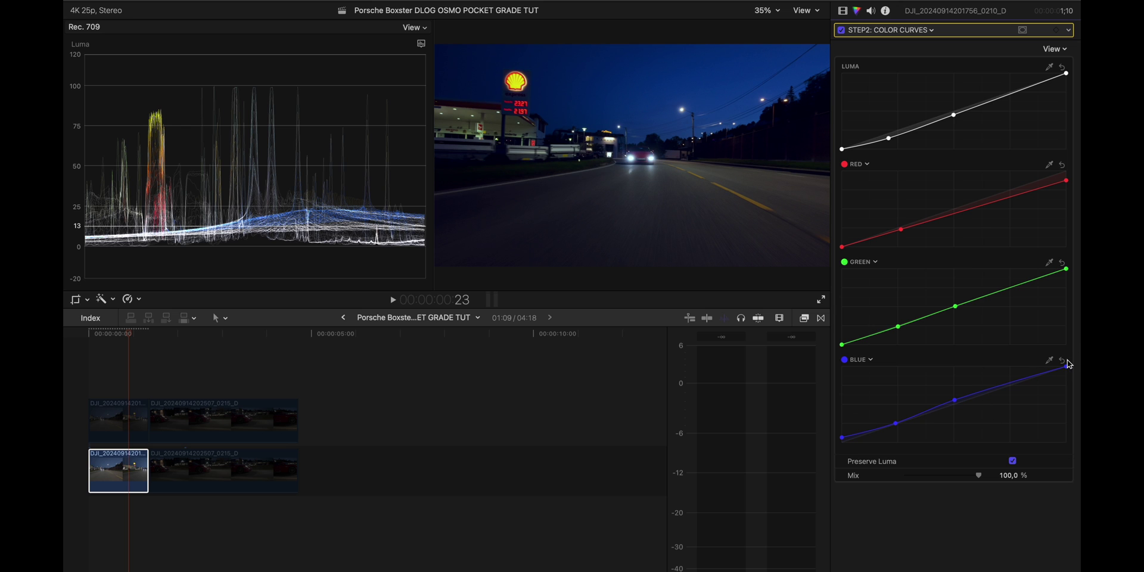
pyautogui.click(1062, 361)
pyautogui.press('super+z')
pyautogui.press('super+shift+z')
pyautogui.press('super+z')
pyautogui.moveTo(981, 477)
pyautogui.mouseDown()
pyautogui.moveTo(899, 476)
pyautogui.moveTo(981, 476)
pyautogui.mouseUp()
pyautogui.click(842, 11)
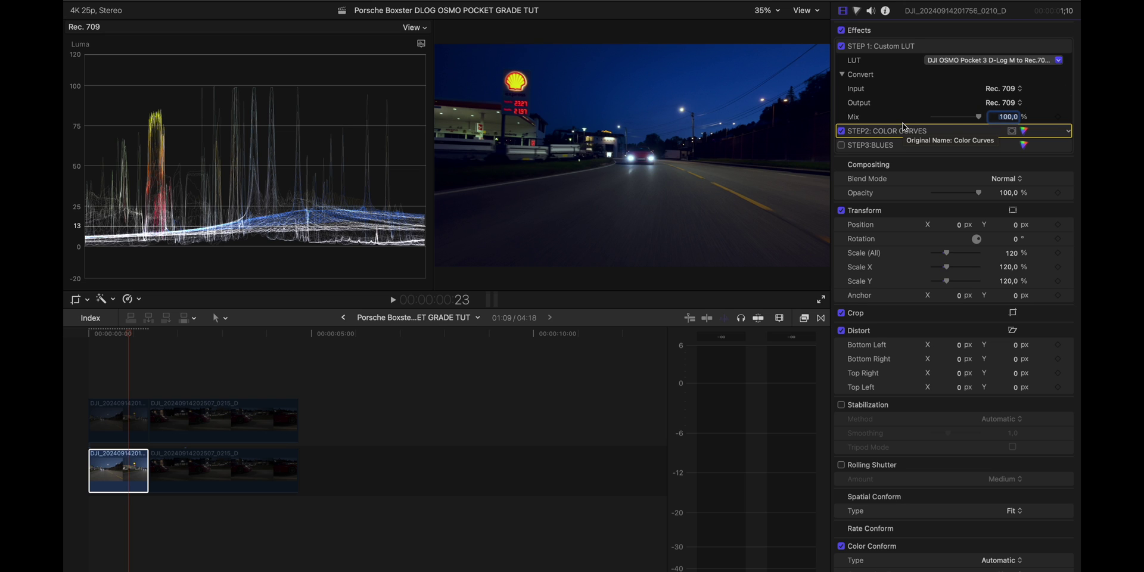
# Shift the overall colour balance on the STEP3:BLUES Global wheel
pyautogui.click(1025, 146)
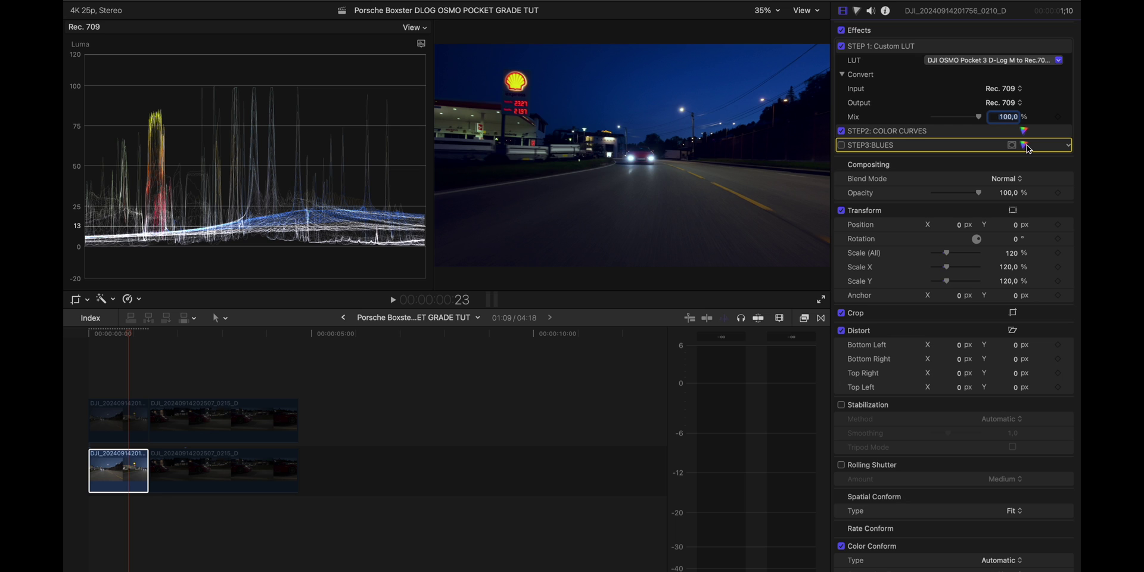
pyautogui.click(1025, 146)
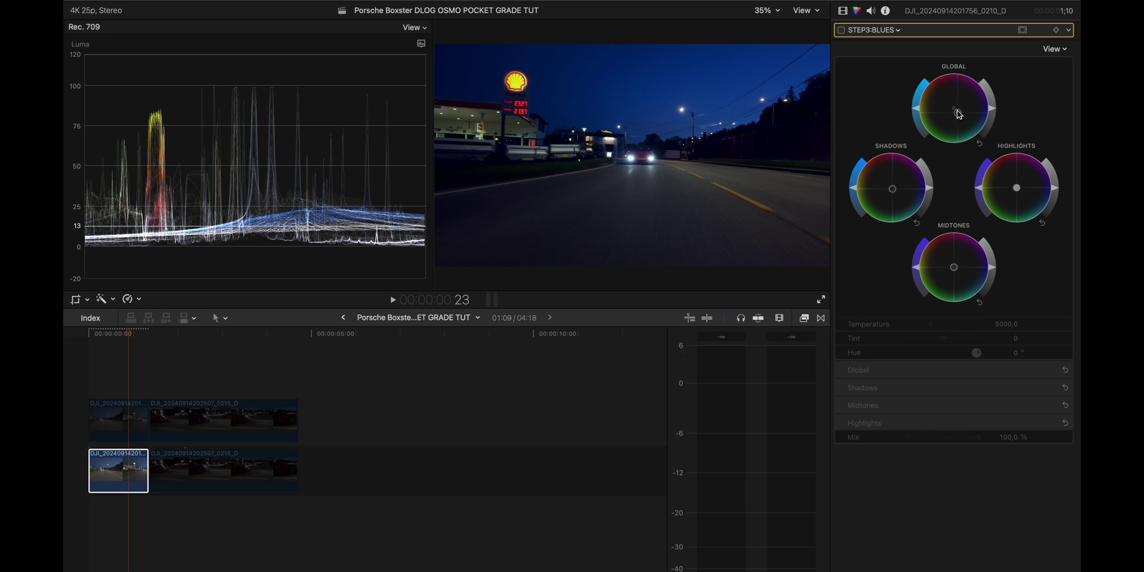
pyautogui.moveTo(954, 107); pyautogui.dragTo(961, 117)
# Turn STEP3:BLUES on, compare it on and off, then play the timeline from the start
pyautogui.click(841, 30)
pyautogui.click(841, 31)
pyautogui.click(841, 30)
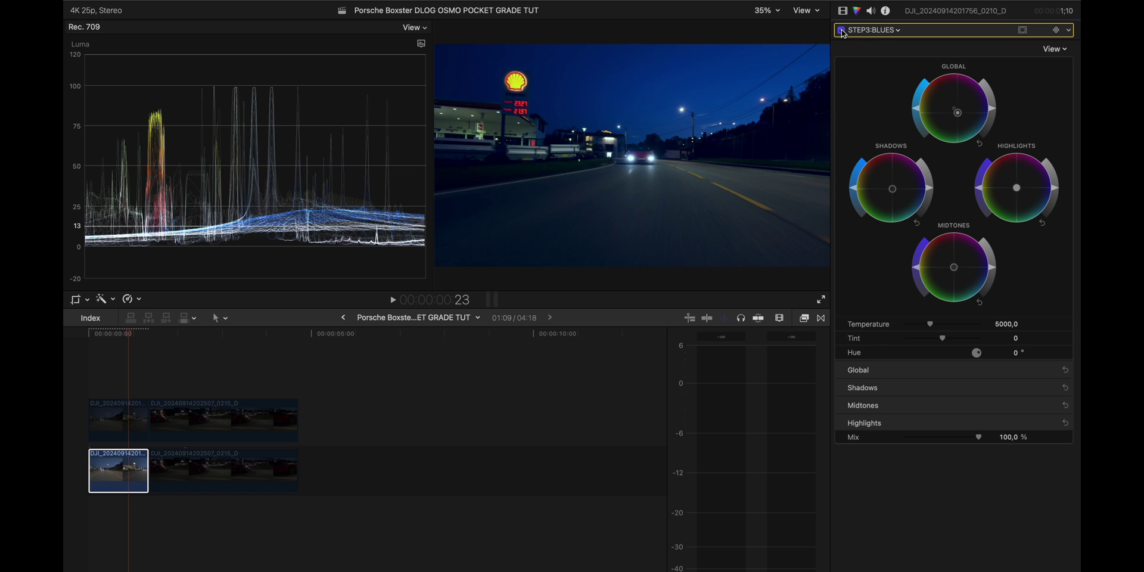
pyautogui.click(841, 31)
pyautogui.click(841, 31)
pyautogui.click(65, 383)
pyautogui.press('space')
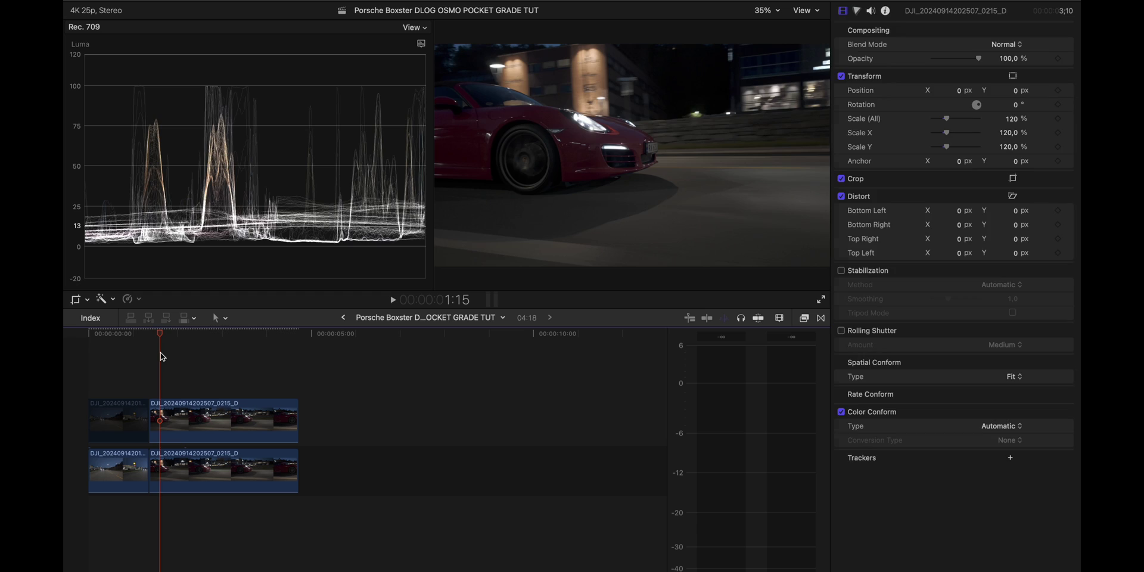
pyautogui.click(164, 367)
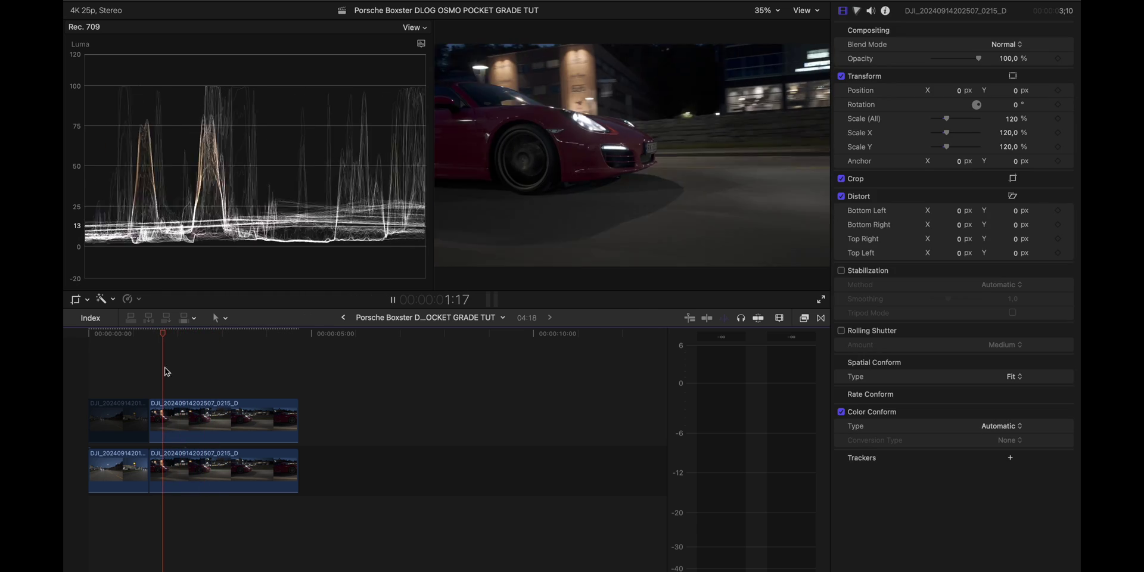
pyautogui.click(187, 415)
pyautogui.press('space')
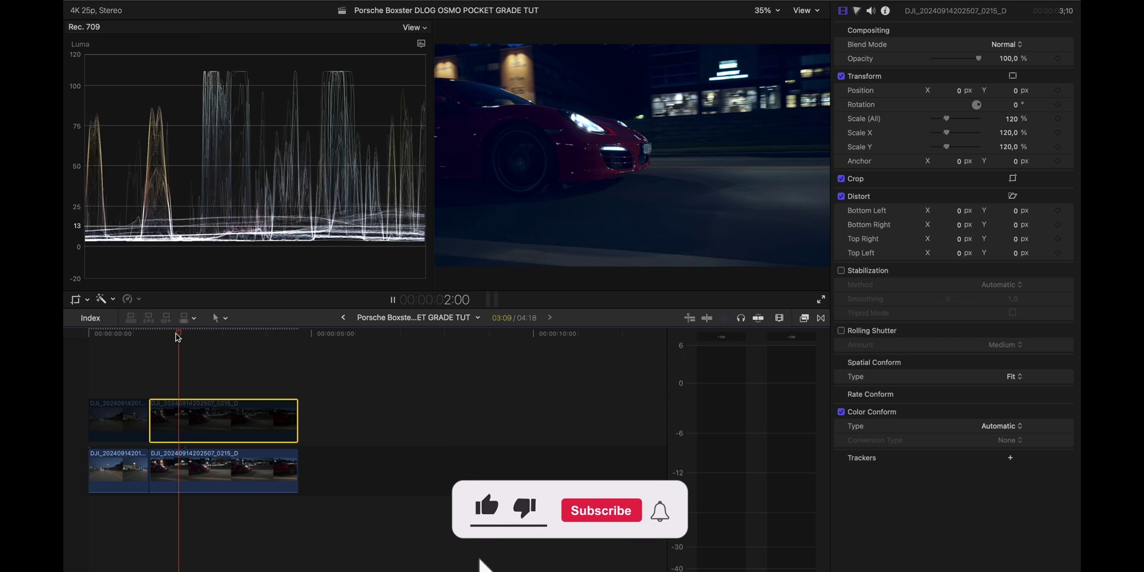
pyautogui.click(174, 333)
pyautogui.click(184, 363)
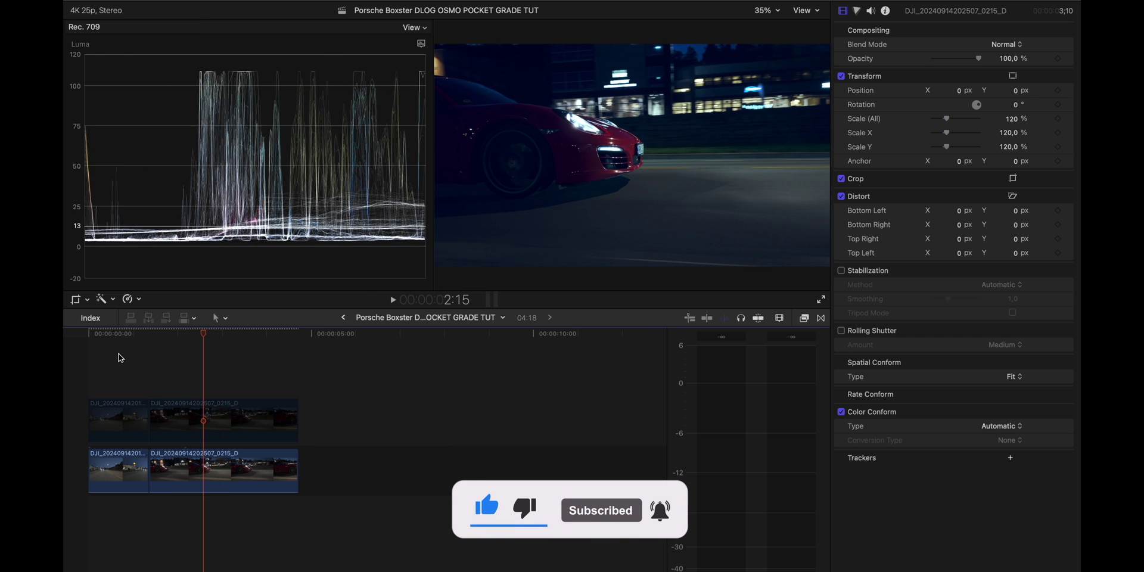
pyautogui.click(118, 357)
pyautogui.click(125, 482)
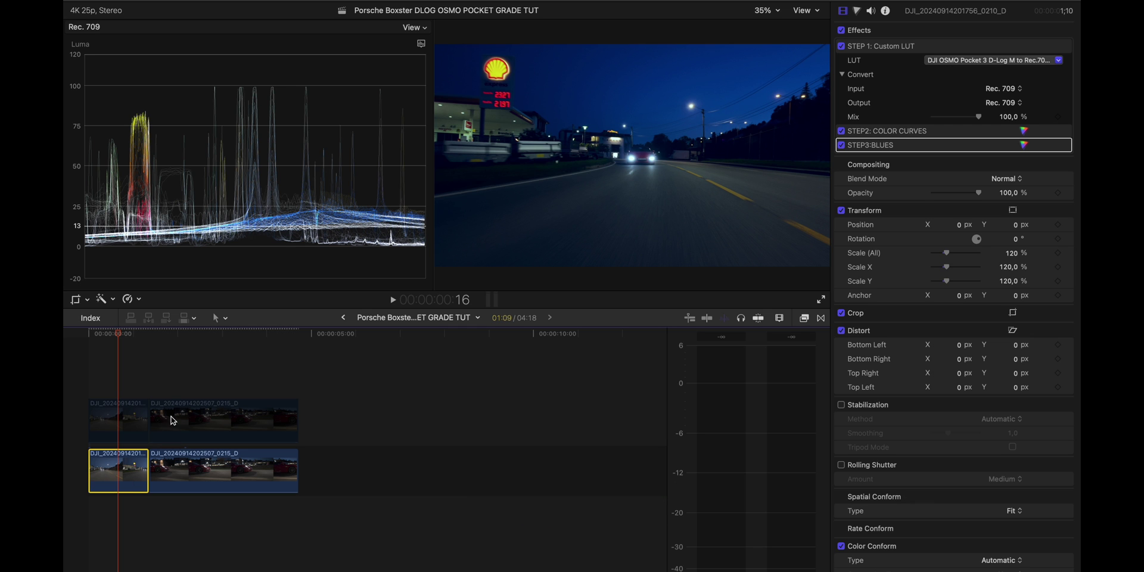
# Switch off STEP2: SHADOWS on the lower red-car clip 0215_D
pyautogui.click(183, 470)
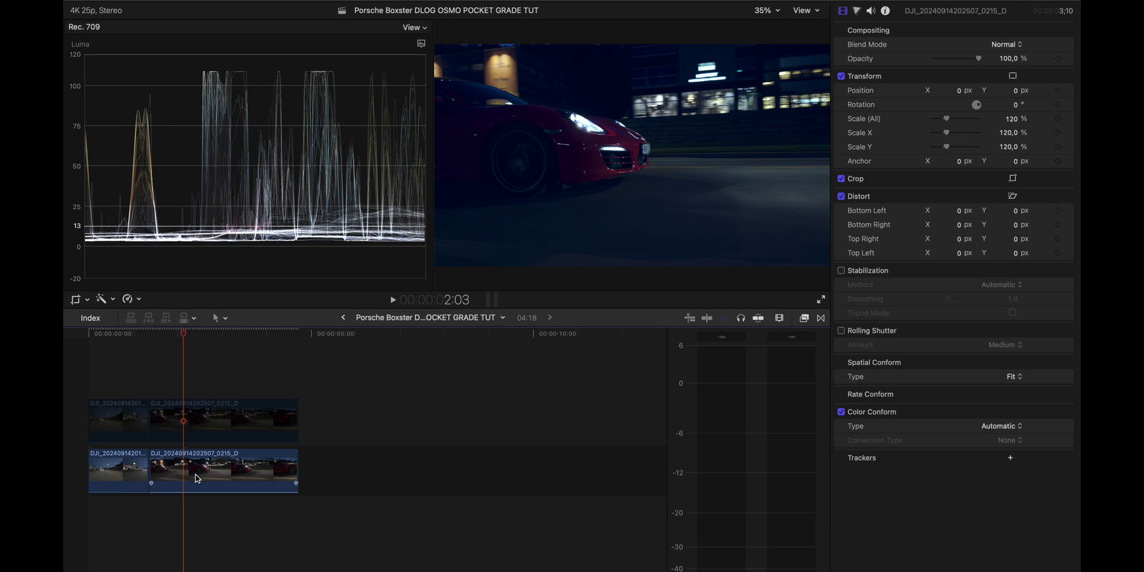
pyautogui.click(197, 478)
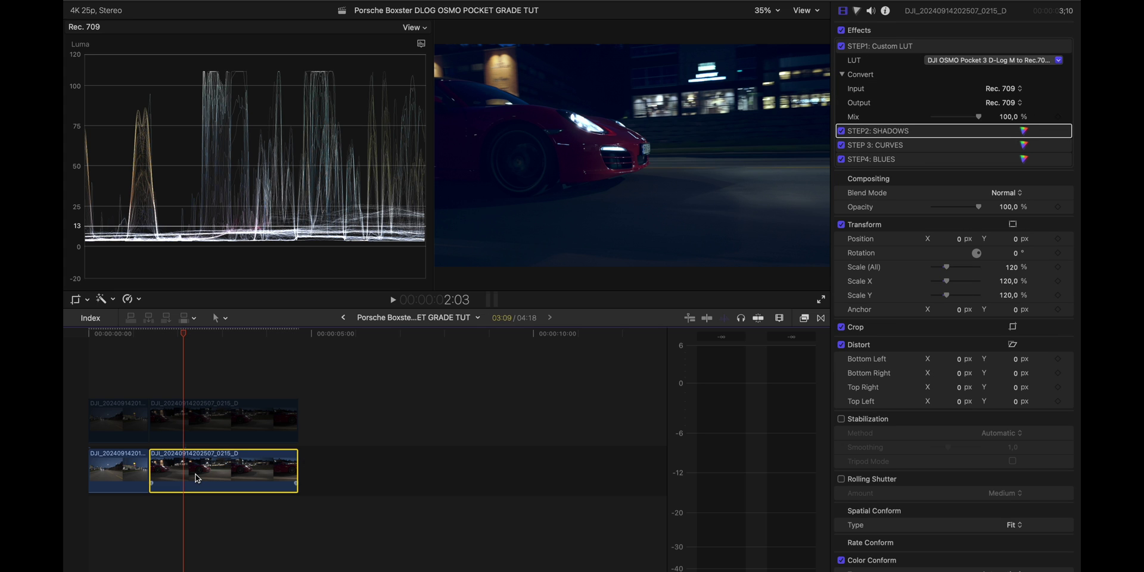
pyautogui.click(102, 369)
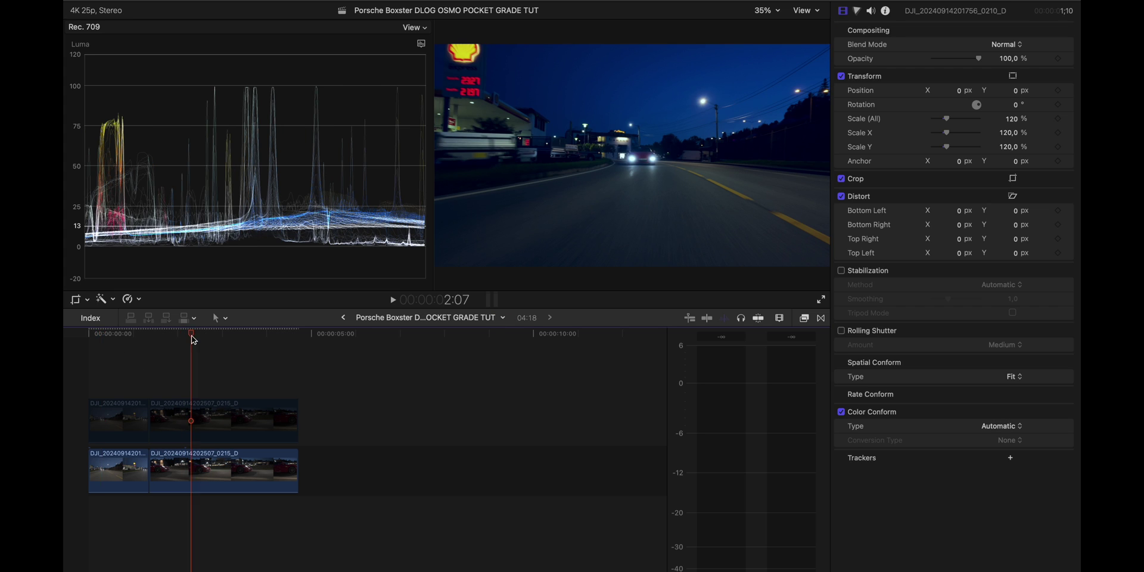
pyautogui.click(215, 462)
pyautogui.click(840, 131)
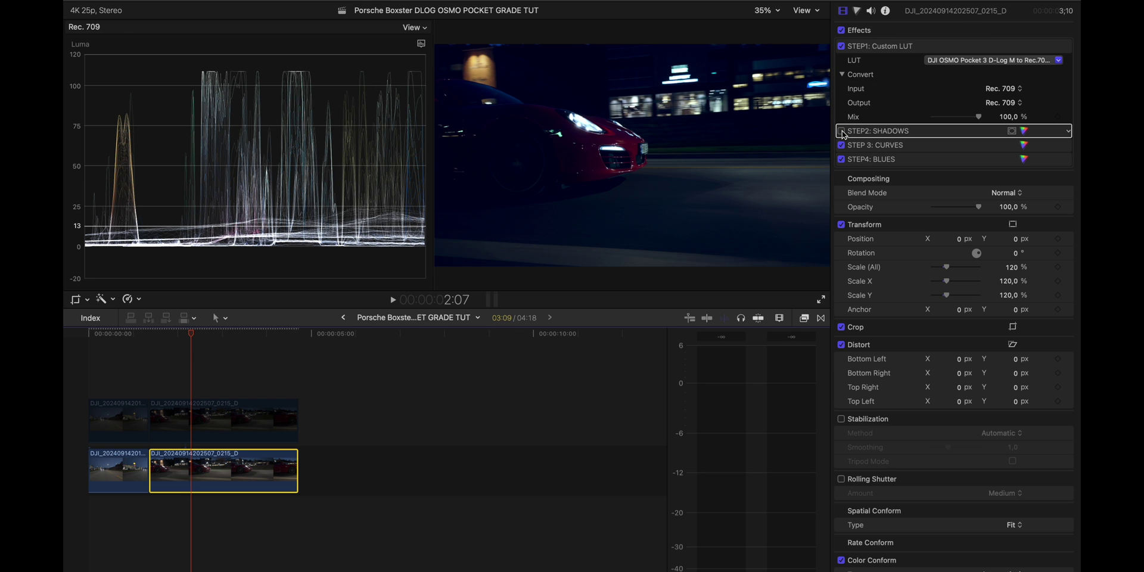
# Play and scrub the red-car section to review it without the shadow lift
pyautogui.press('space')
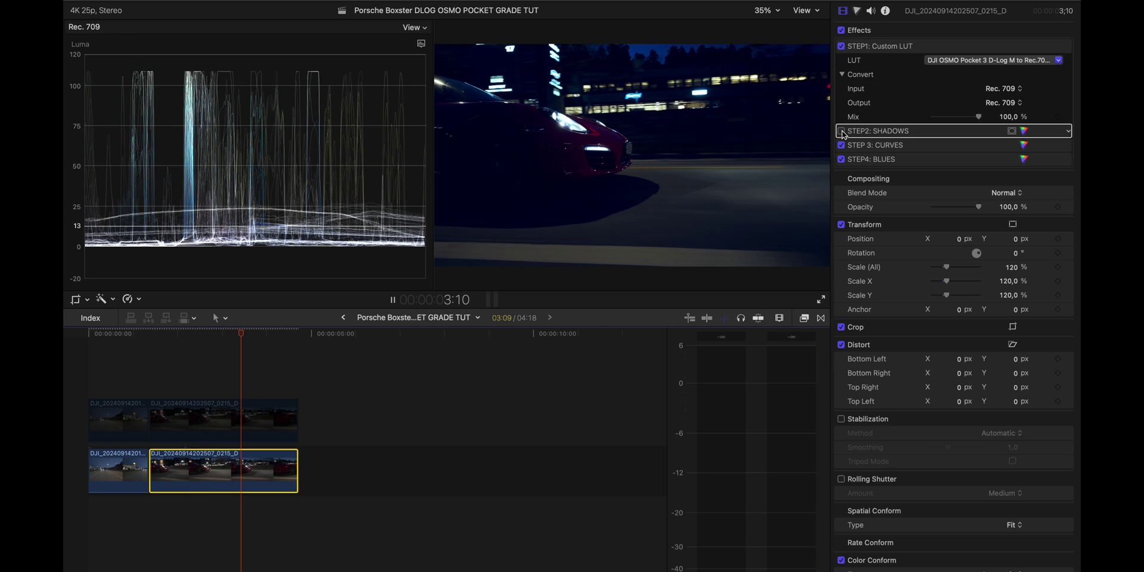
pyautogui.click(179, 334)
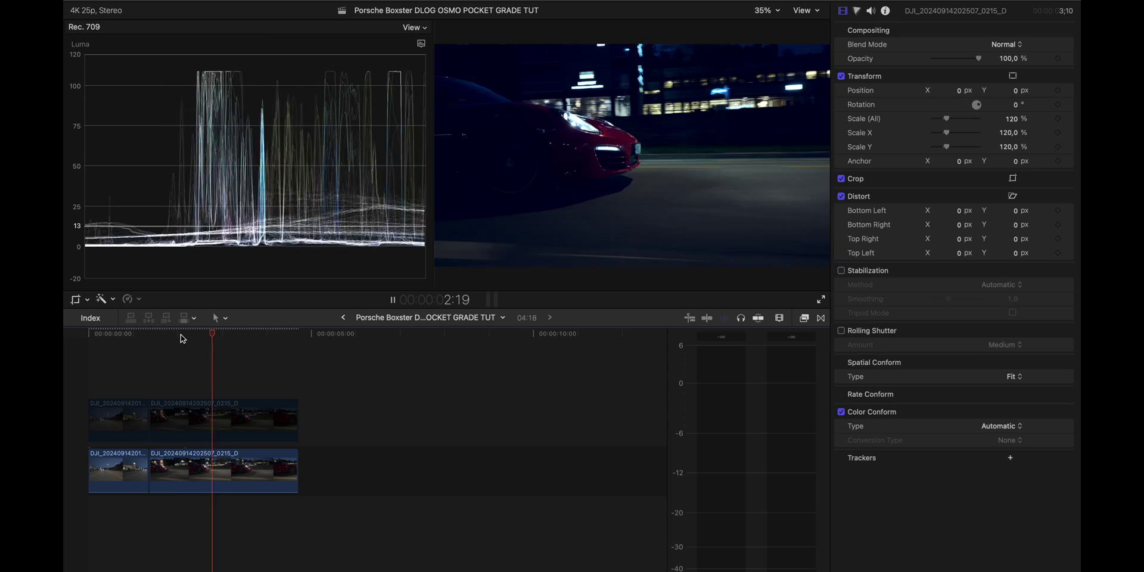
pyautogui.press('space')
pyautogui.click(128, 334)
pyautogui.press('space')
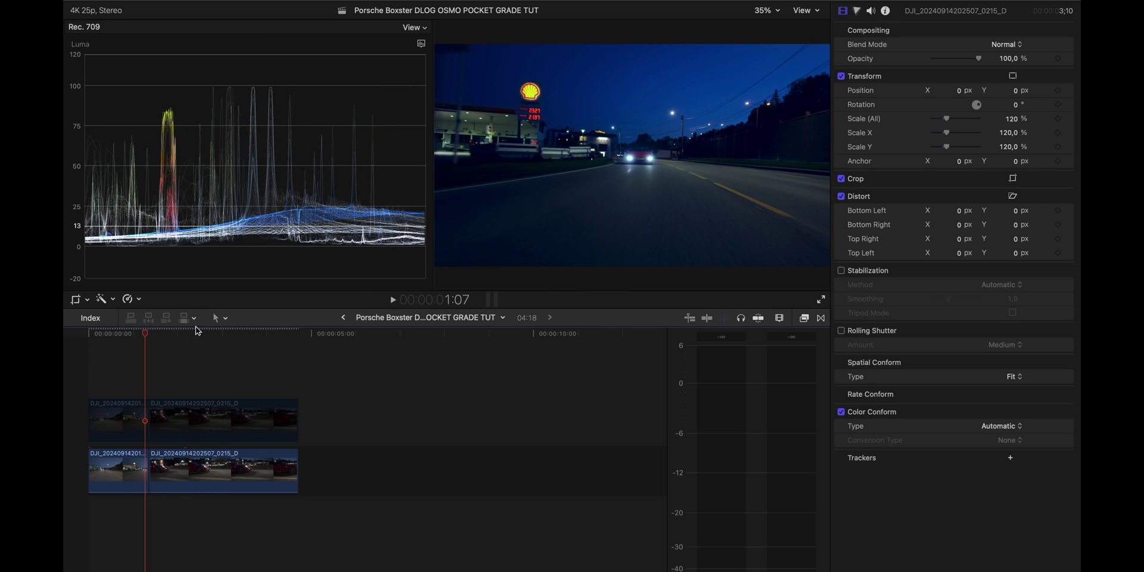
pyautogui.moveTo(148, 335); pyautogui.dragTo(227, 365)
# Show the red-car clip's STEP2: SHADOWS colour wheels and re-enable the effect
pyautogui.click(198, 471)
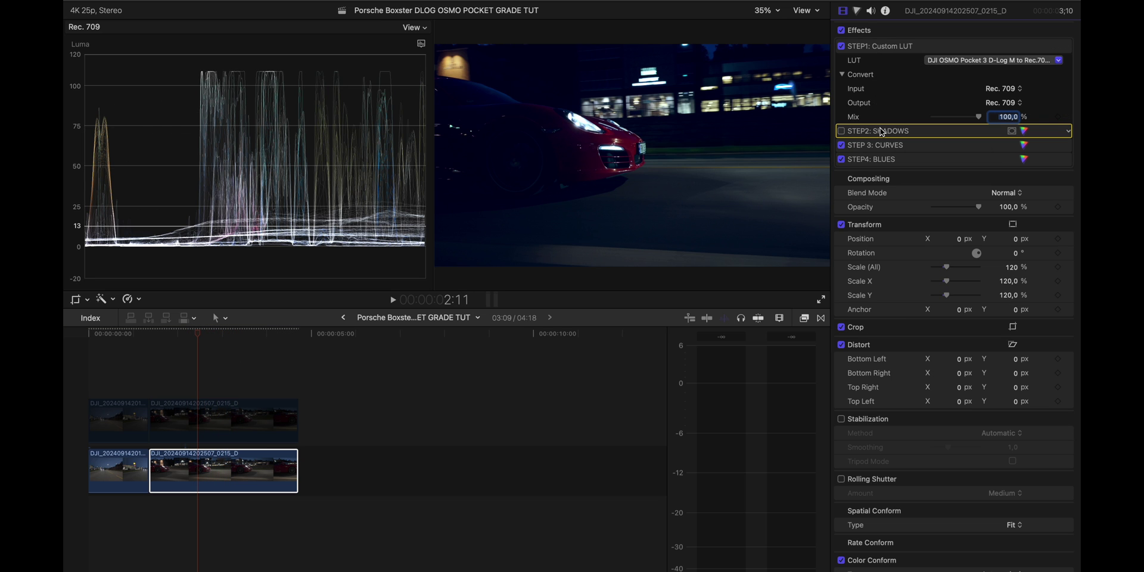
pyautogui.click(1021, 131)
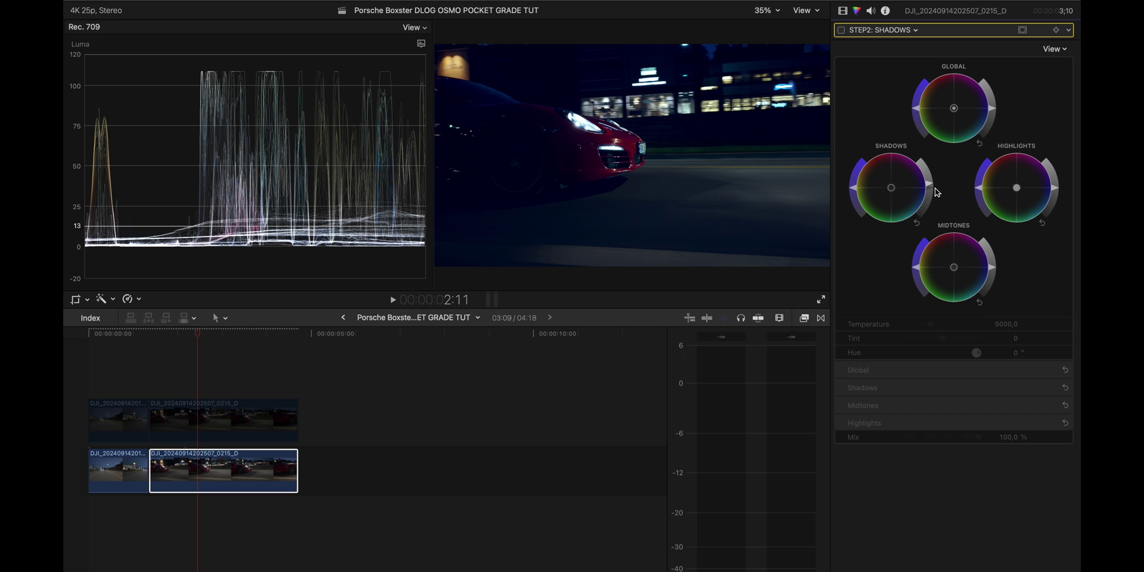
pyautogui.click(841, 30)
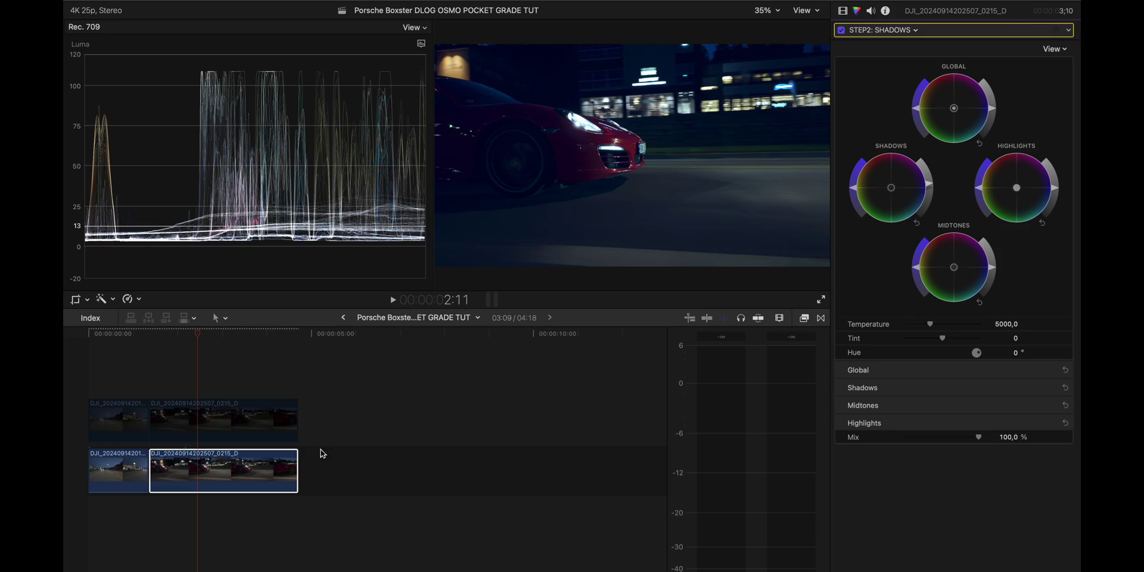